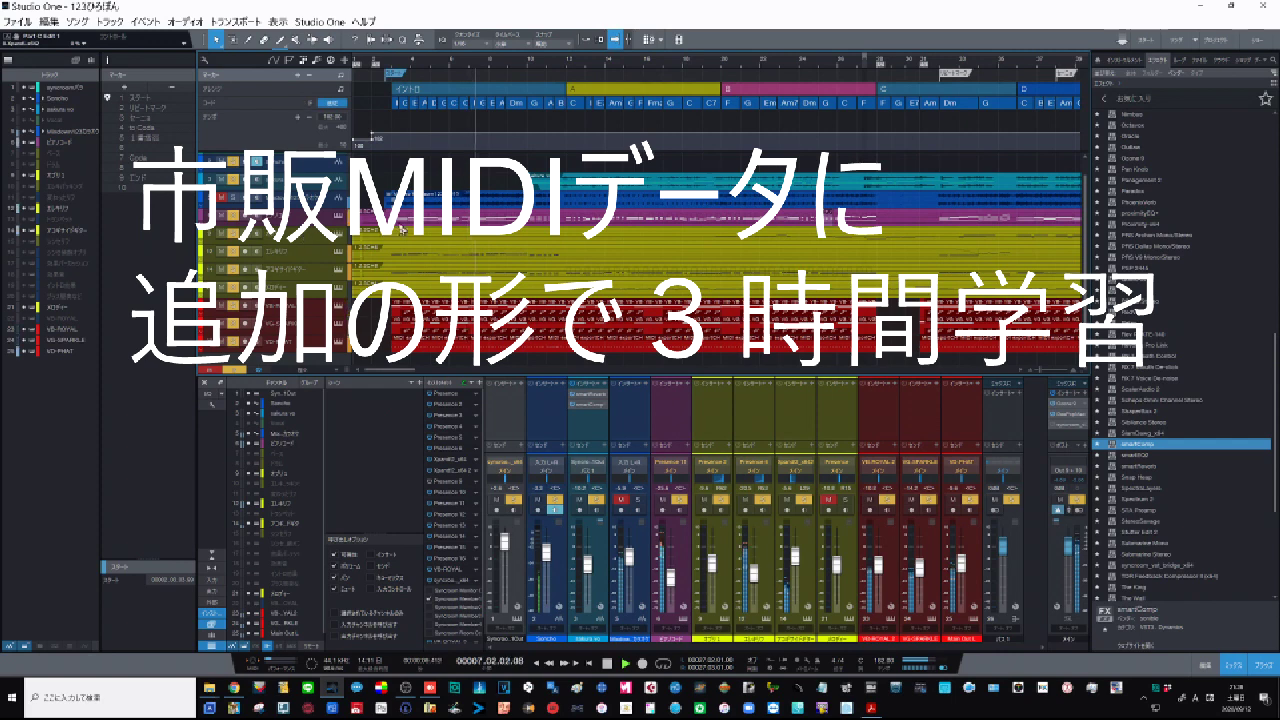
Step: Open the purple ピアノコード track's part in the note editor and reduce the editor's height to reveal more tracks
double_click(453, 217)
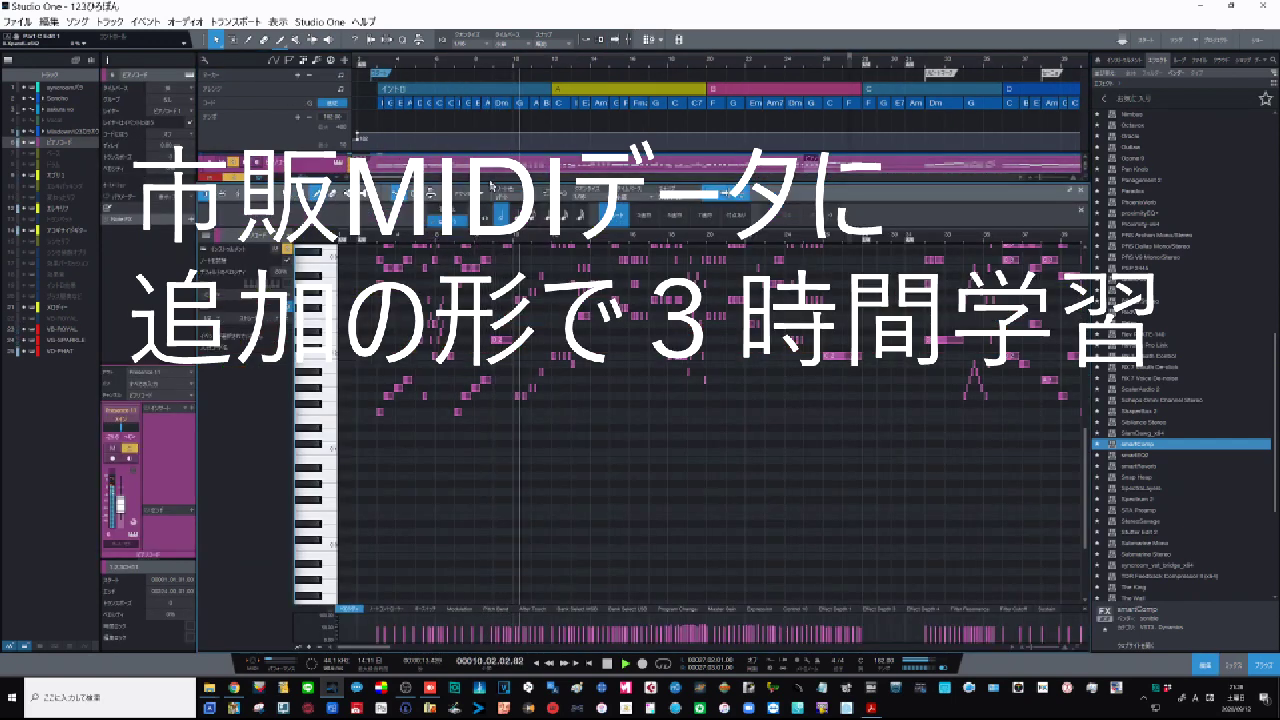
drag(488, 184, 489, 300)
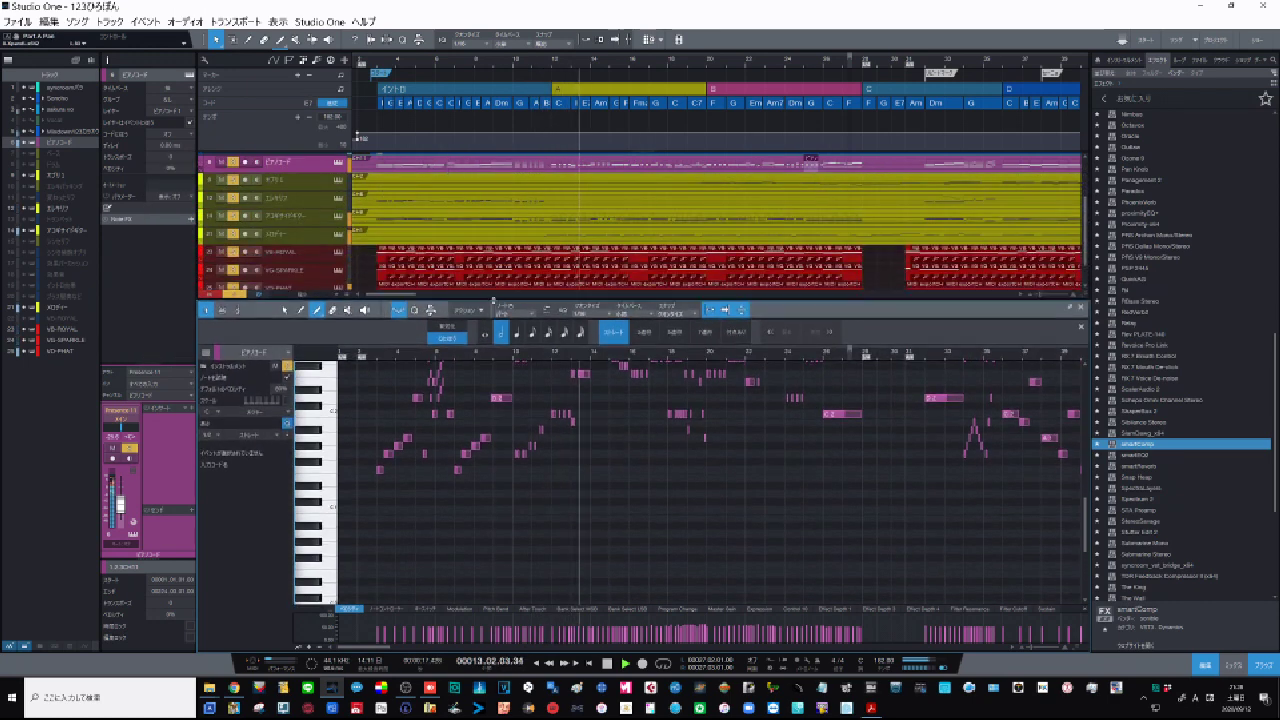
scroll(484, 488, up, 4)
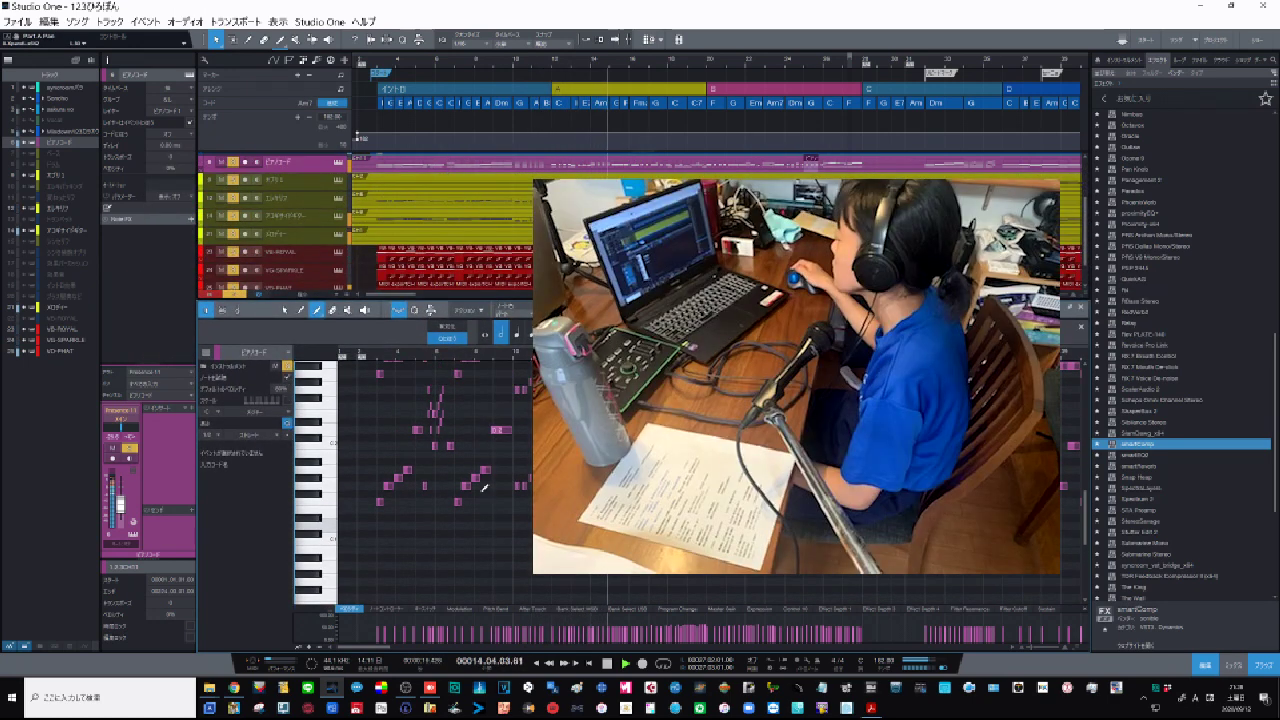
scroll(484, 488, up, 5)
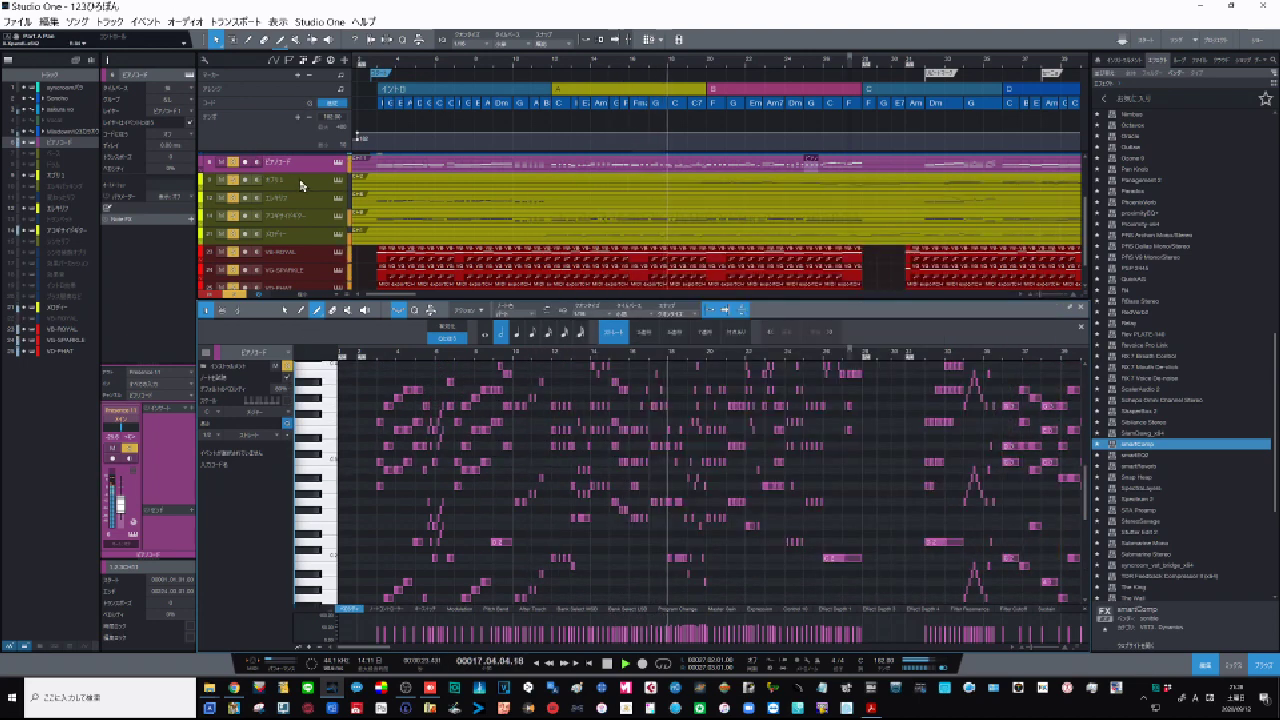
Step: Select the sakura vo track, show the mixer, and open its vocal event in the Melodyne pitch editor
scroll(300, 186, up, 2)
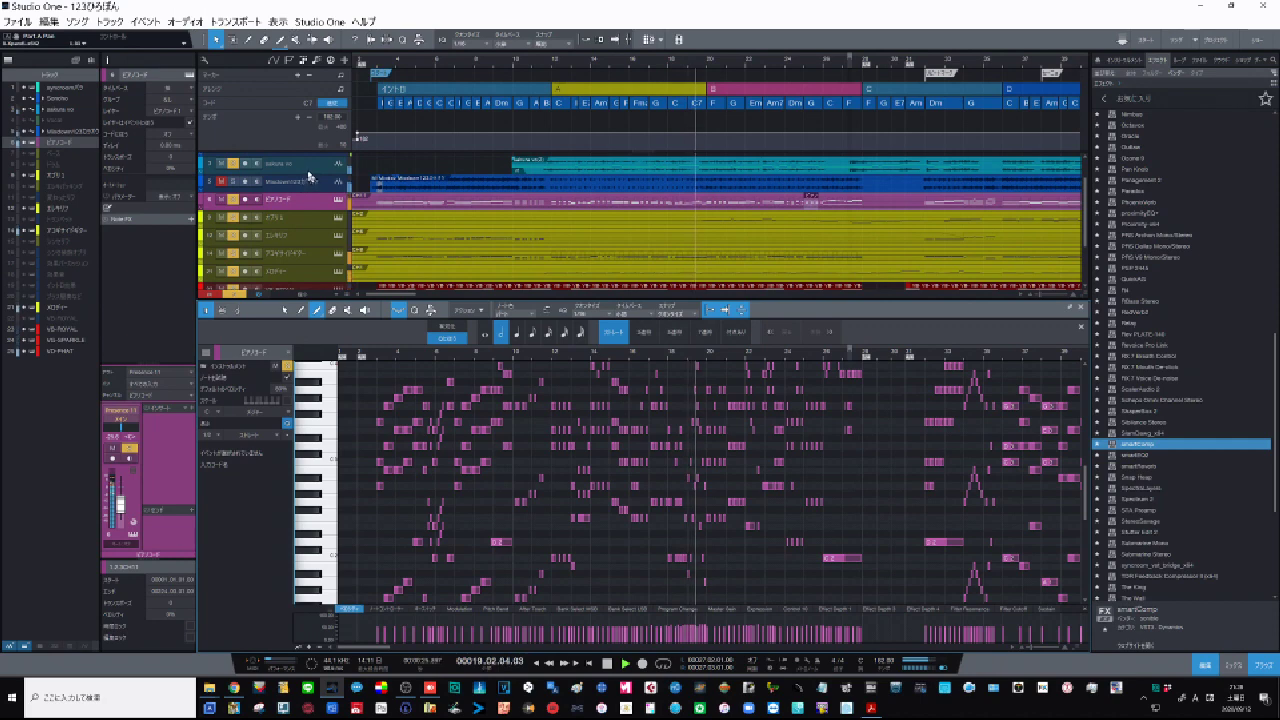
click(311, 170)
key(F3)
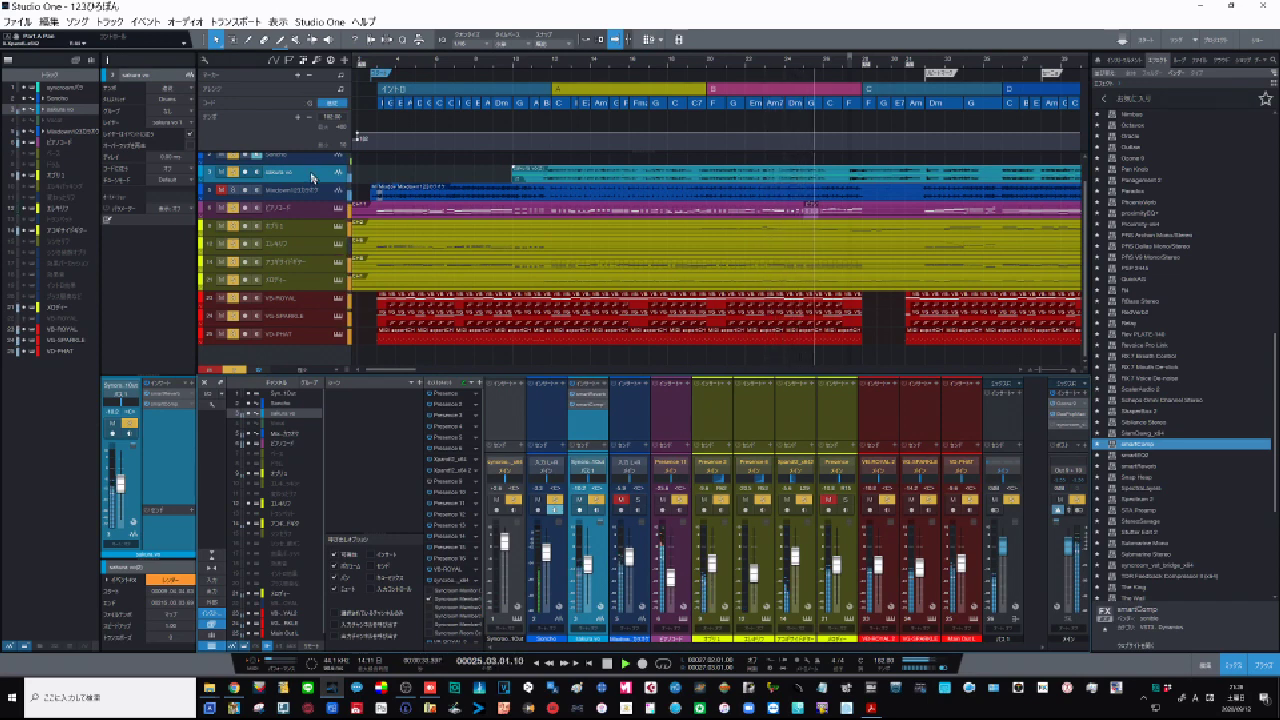
double_click(565, 179)
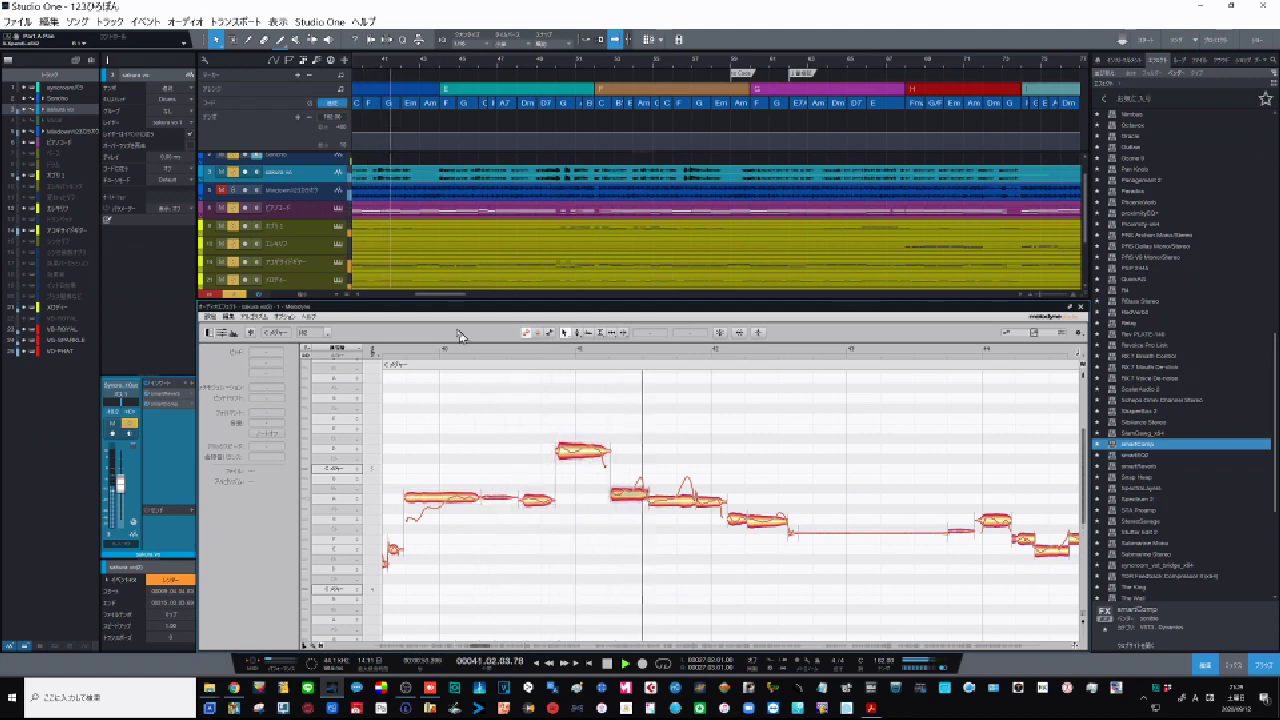
Step: Show the notes of the yellow オブリ1, エレキリフ, アコギサイドギター and メロディー tracks in turn in the note editor
click(311, 233)
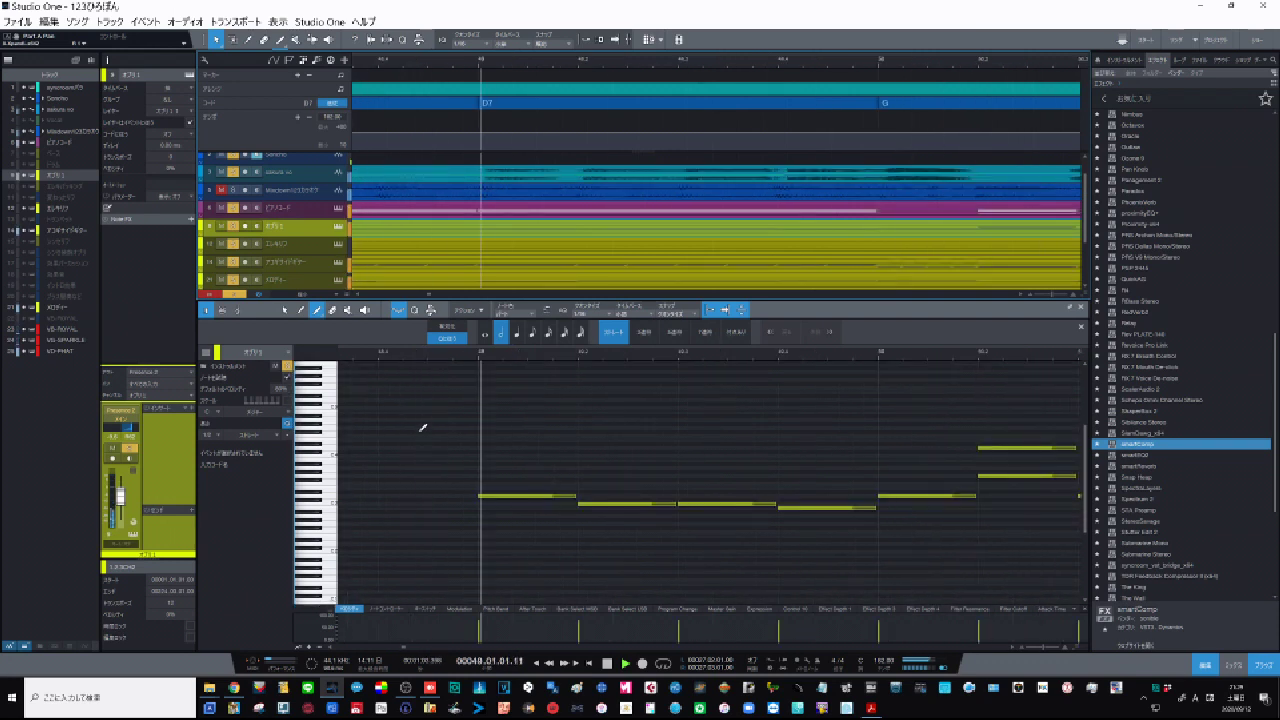
click(301, 249)
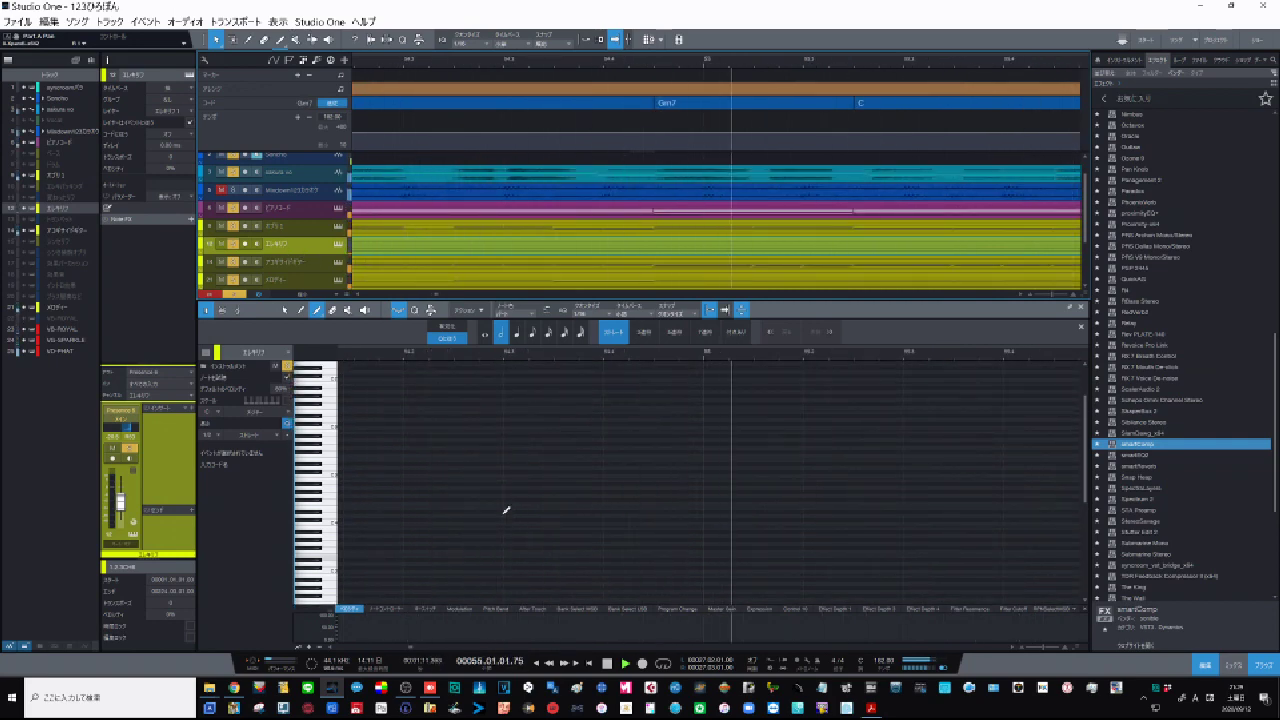
click(319, 264)
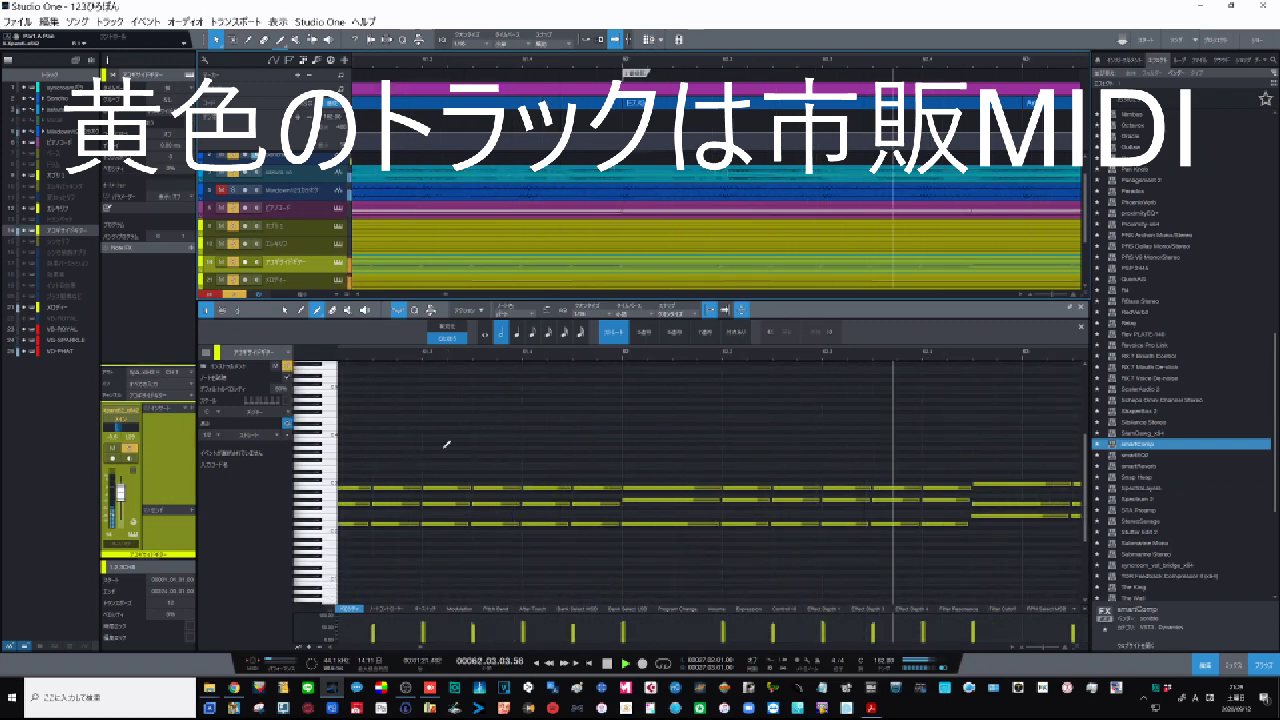
scroll(335, 290, down, 1)
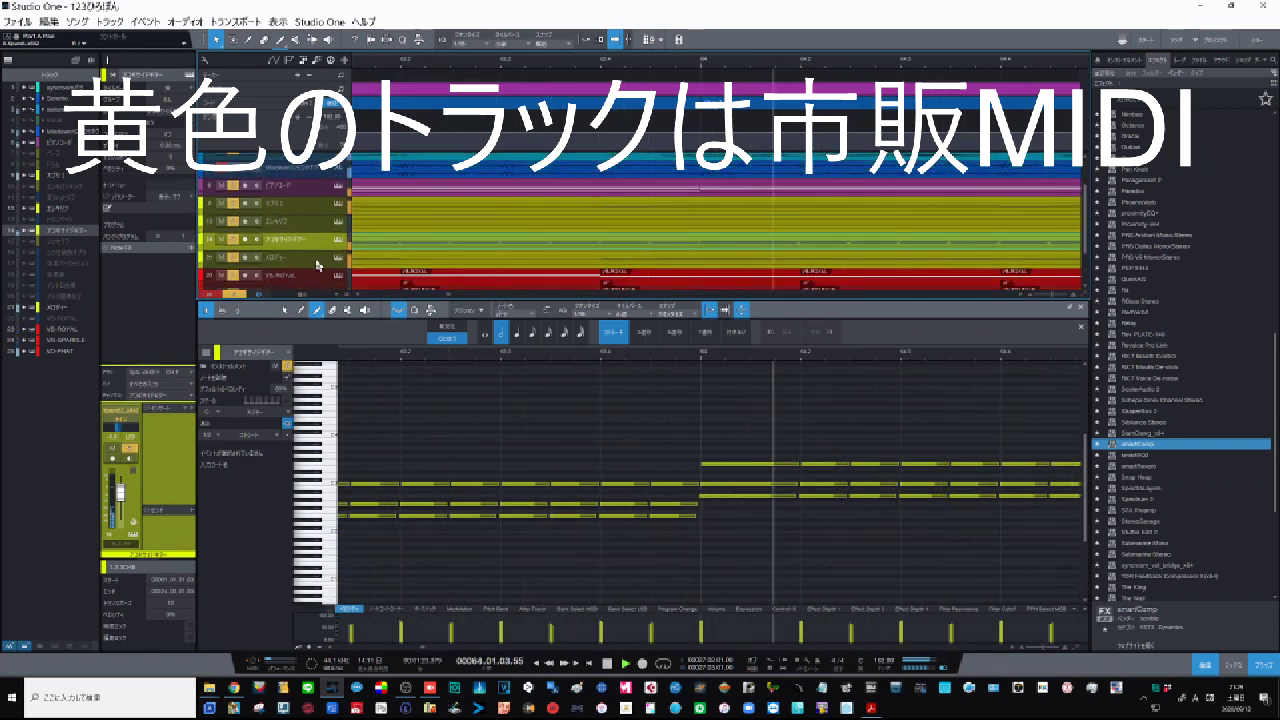
click(318, 265)
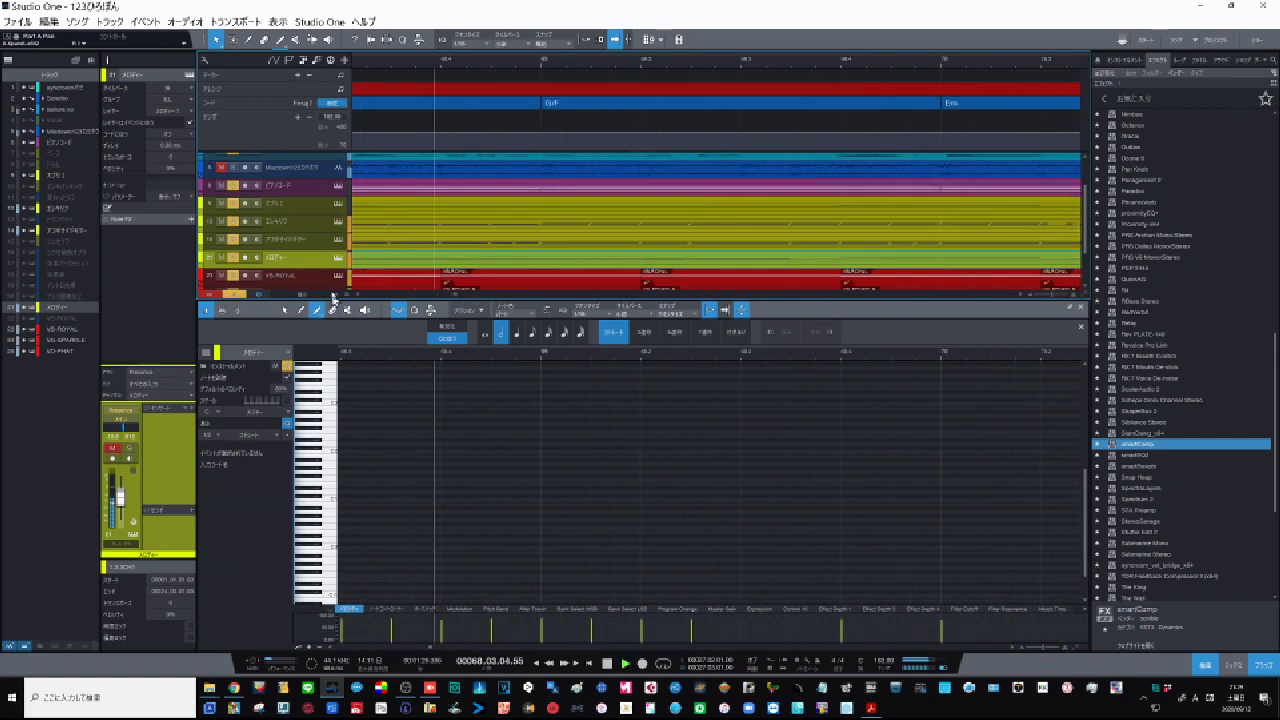
Step: Show the notes of the red VB-ROYAL track in the note editor
scroll(326, 285, down, 2)
scroll(326, 285, down, 1)
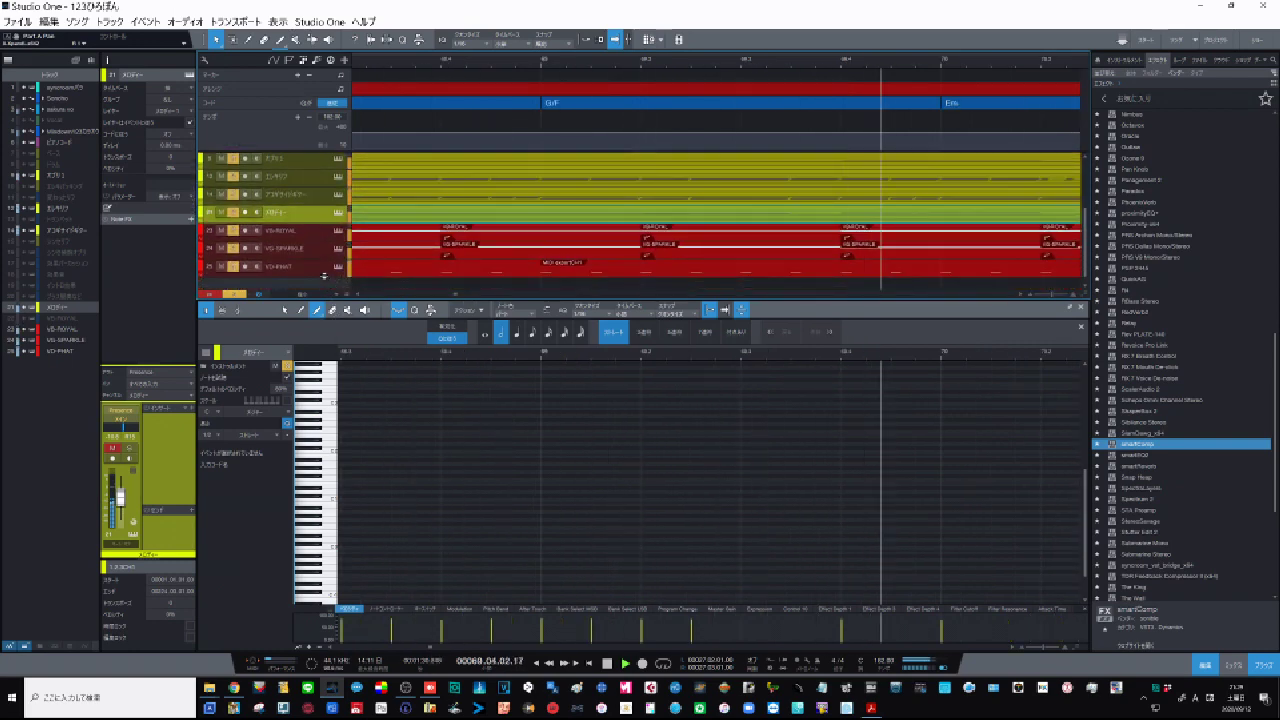
click(315, 238)
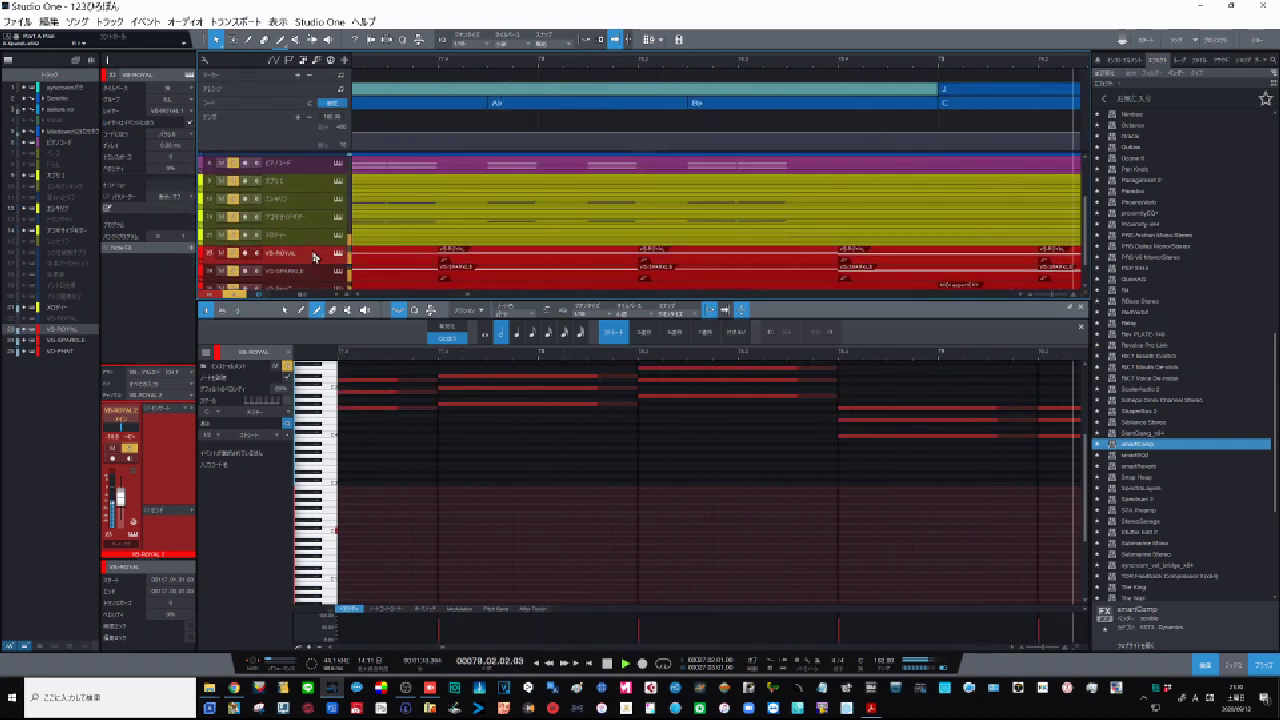
Step: Take the four yellow MIDI tracks out of solo during playback and look through the whole track list
scroll(244, 262, up, 2)
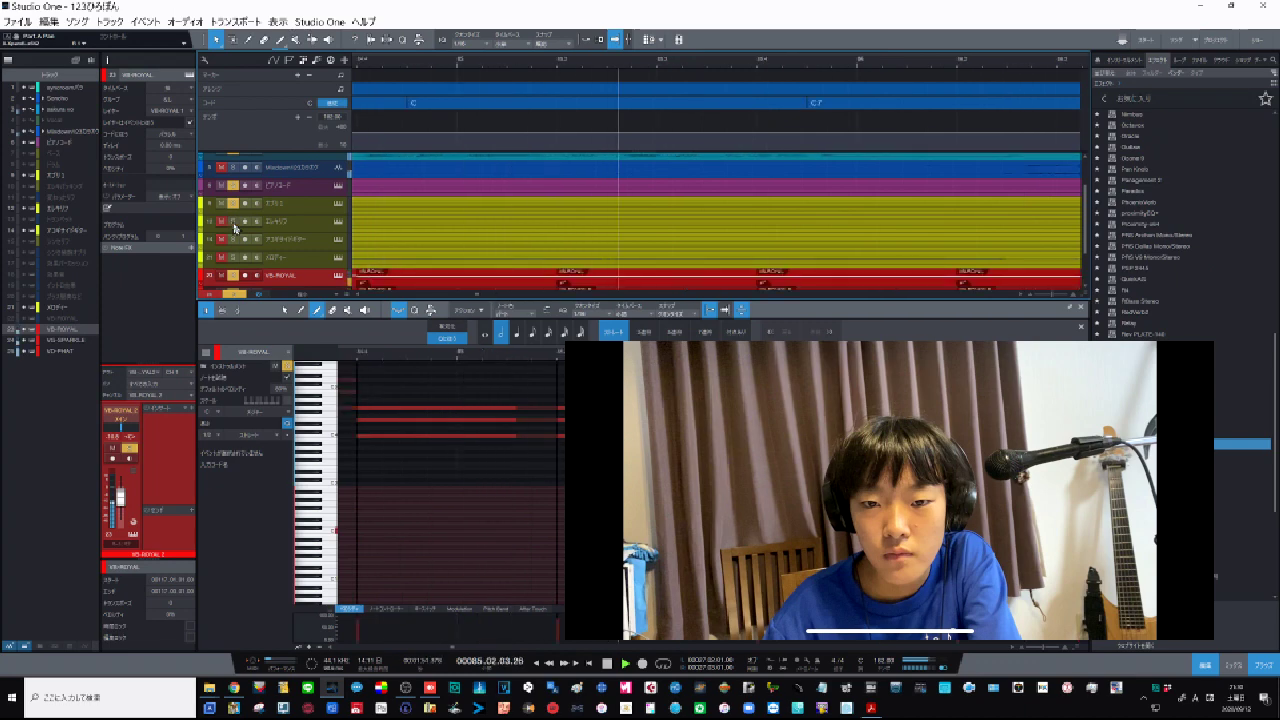
scroll(234, 228, up, 1)
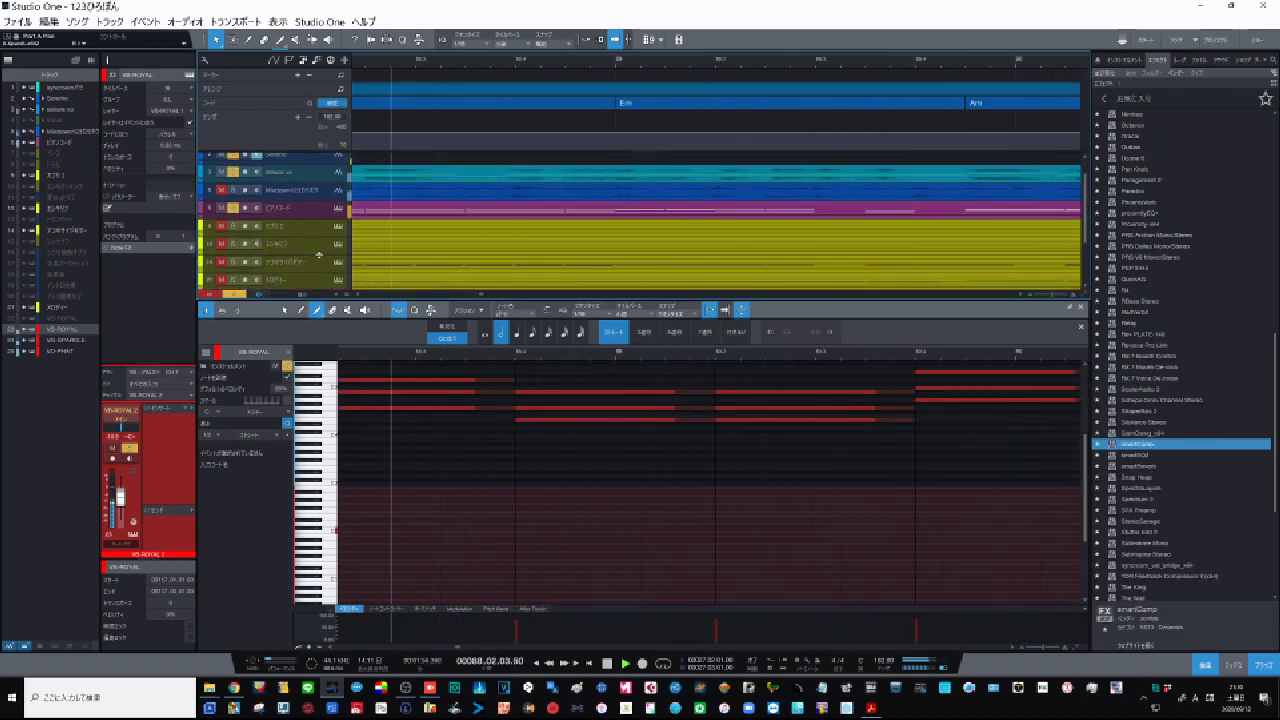
scroll(320, 264, up, 3)
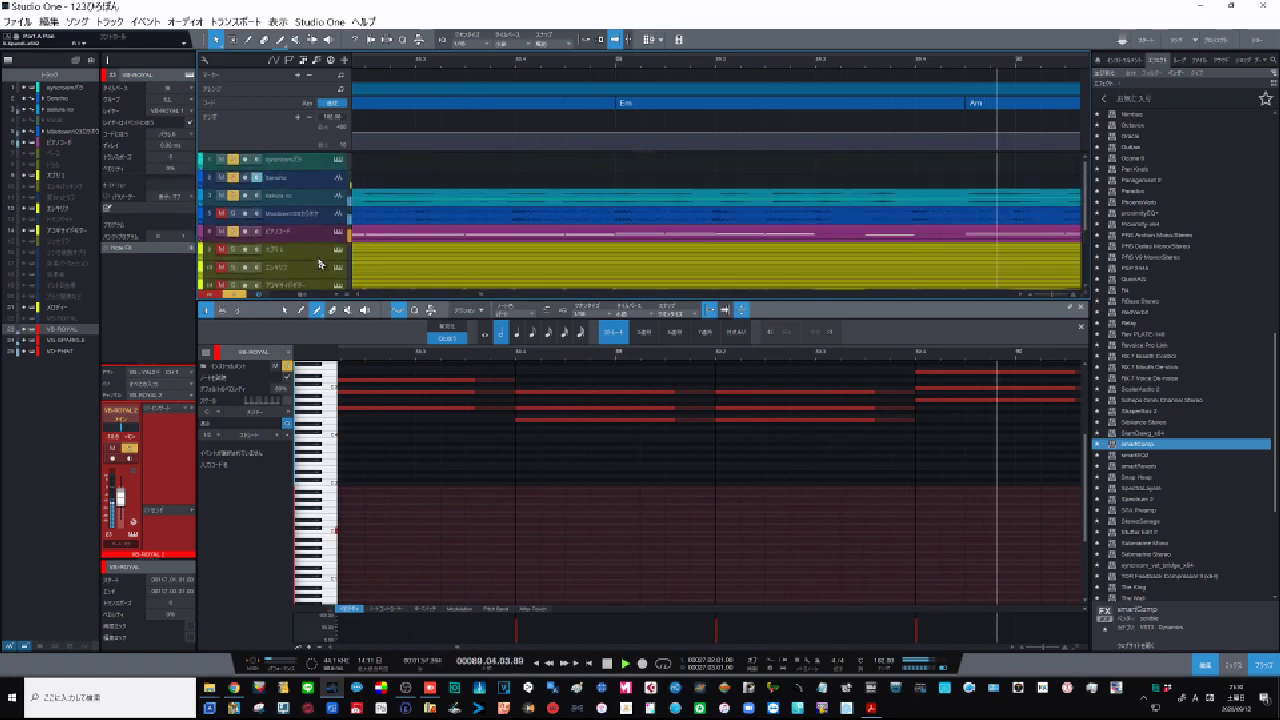
scroll(320, 264, down, 1)
scroll(320, 264, down, 4)
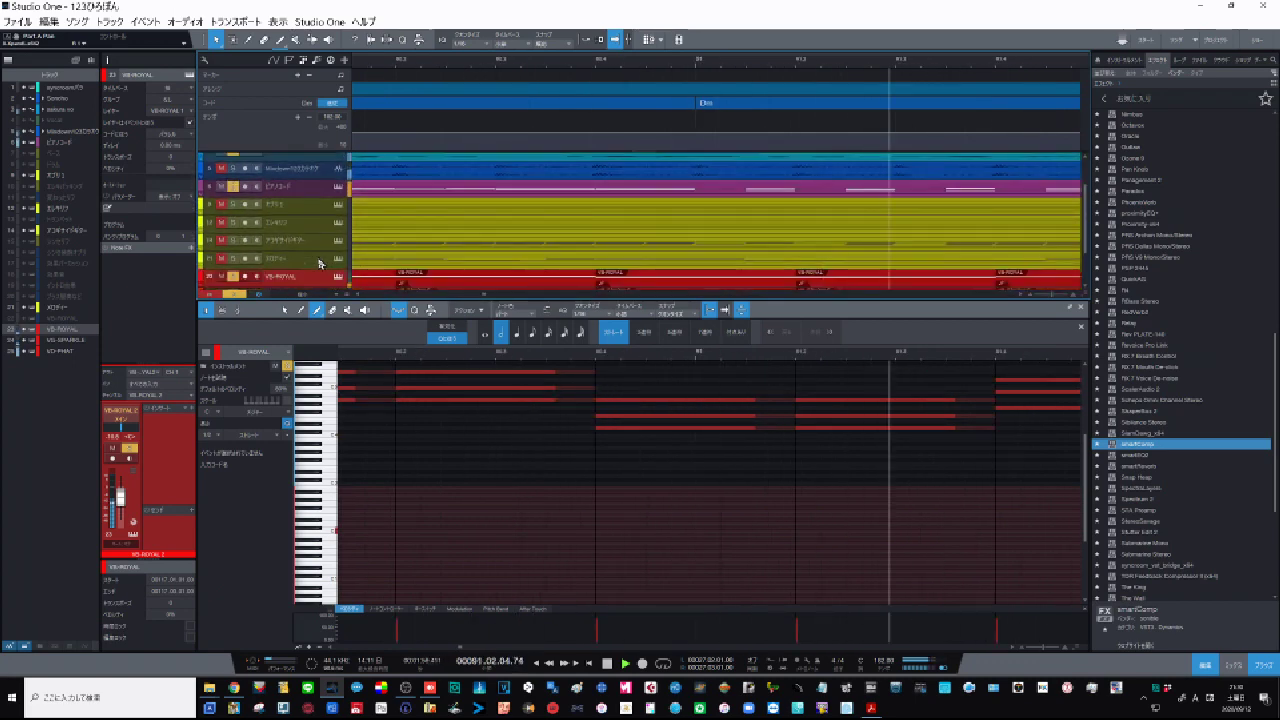
scroll(320, 264, up, 4)
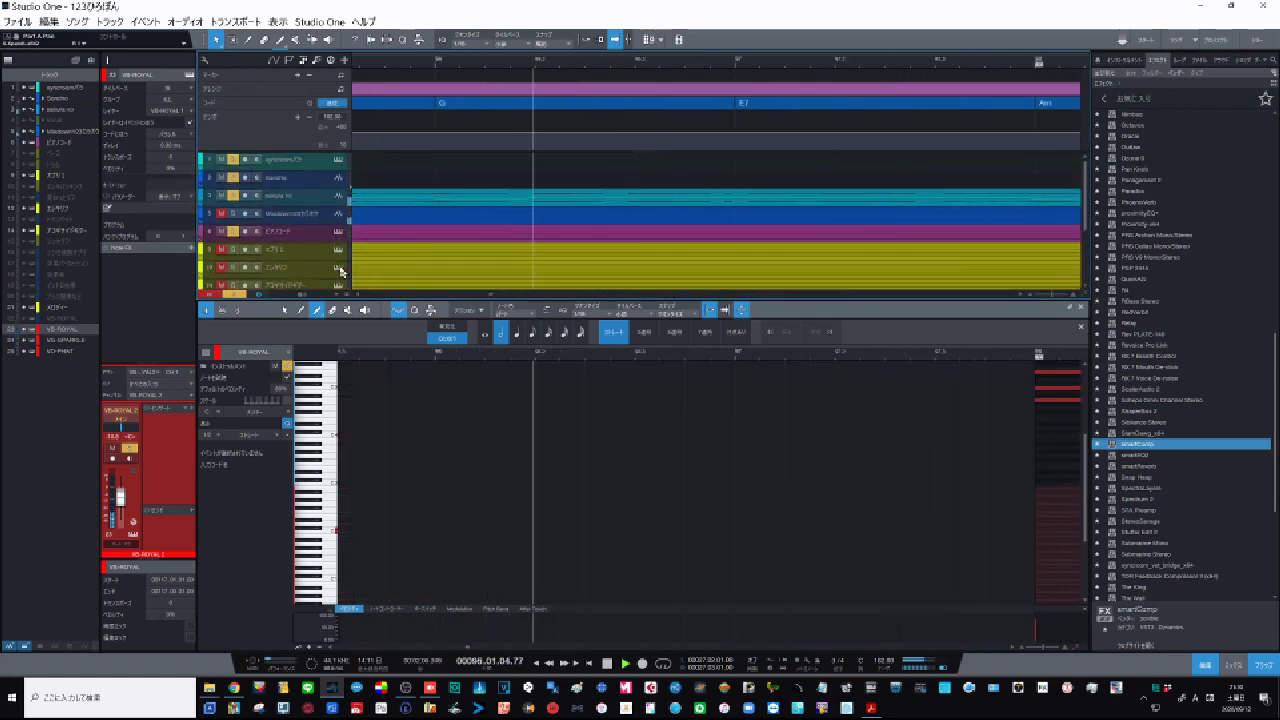
scroll(340, 260, down, 4)
scroll(340, 270, down, 1)
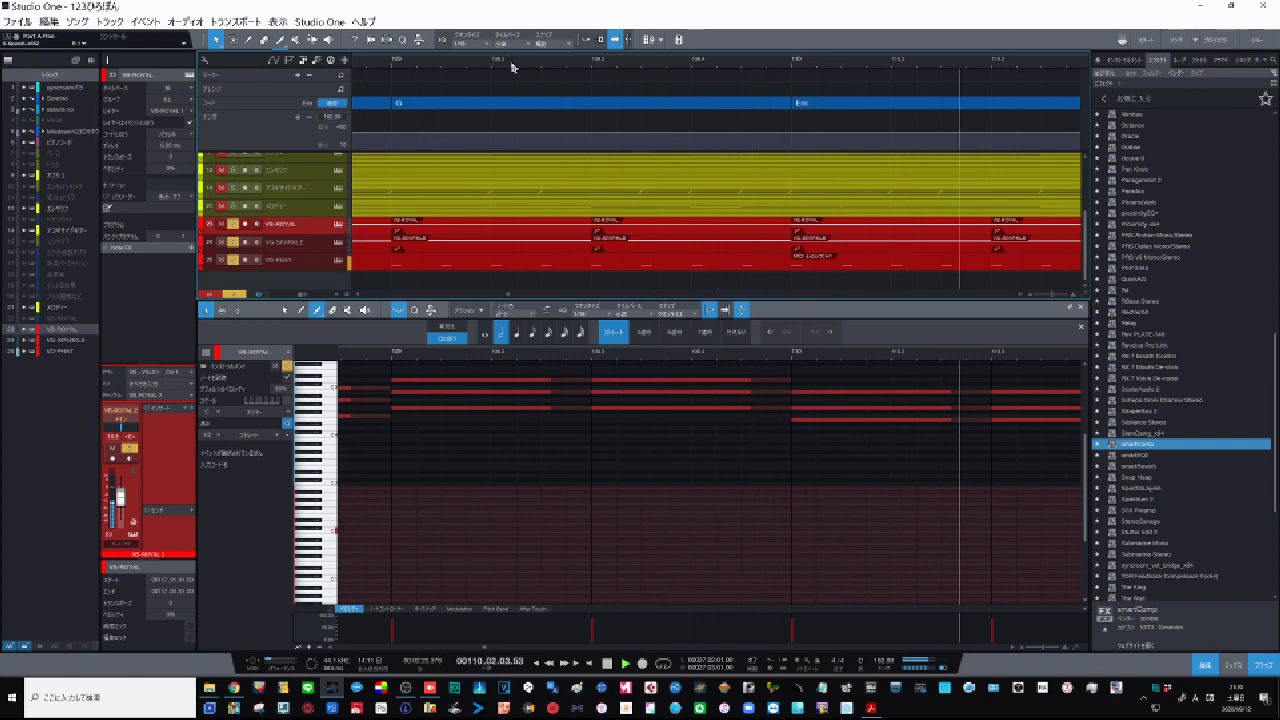
Step: Mute the purple ピアノコード track during playback
scroll(512, 68, down, 8)
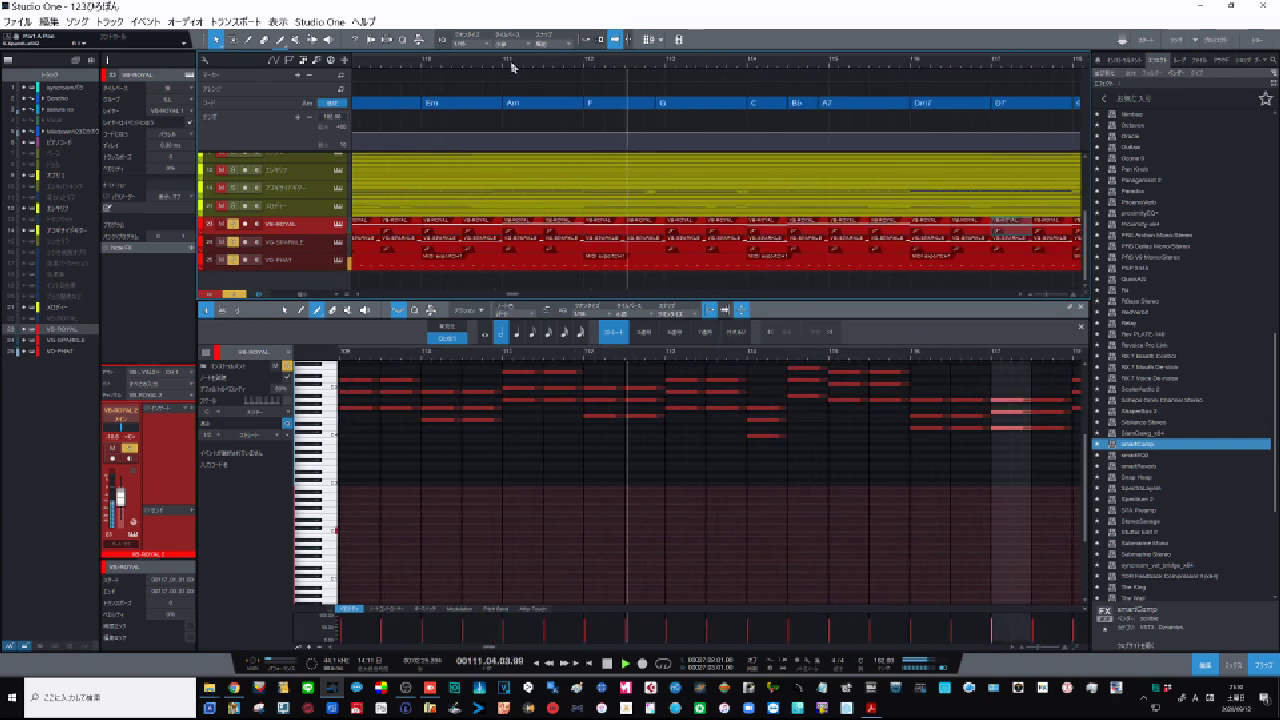
scroll(512, 68, down, 2)
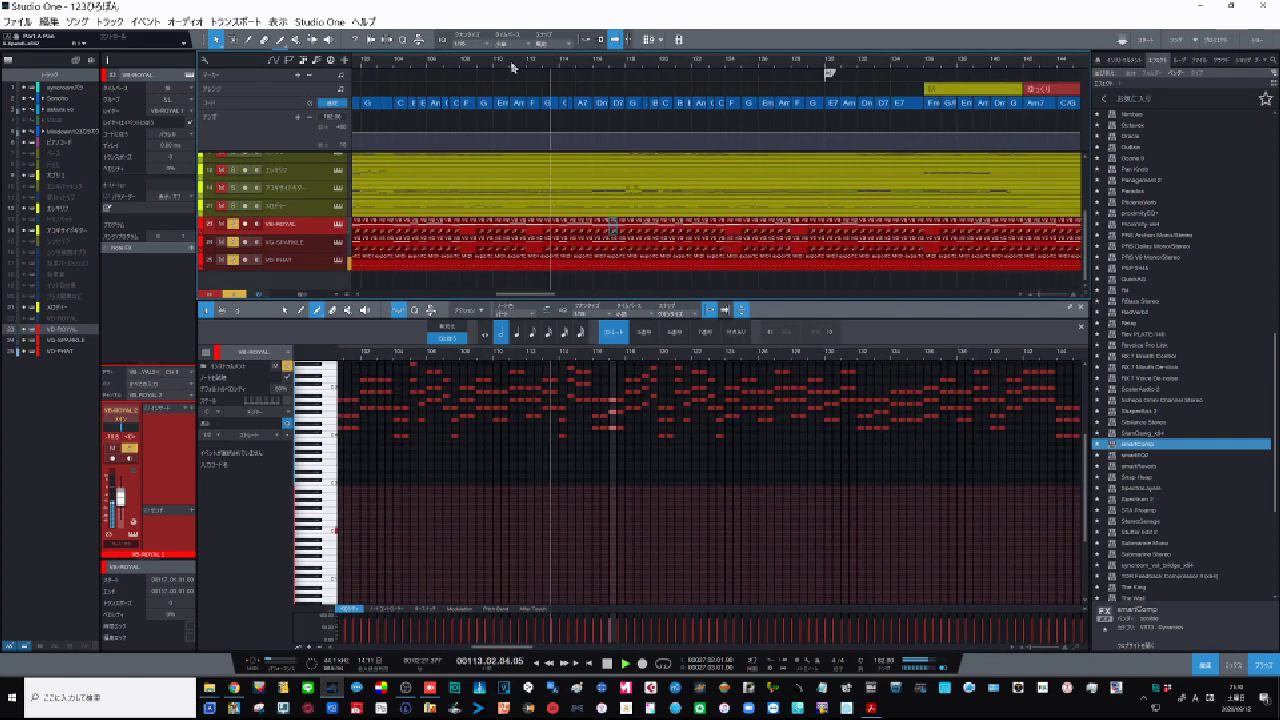
scroll(512, 68, down, 2)
scroll(512, 68, down, 2)
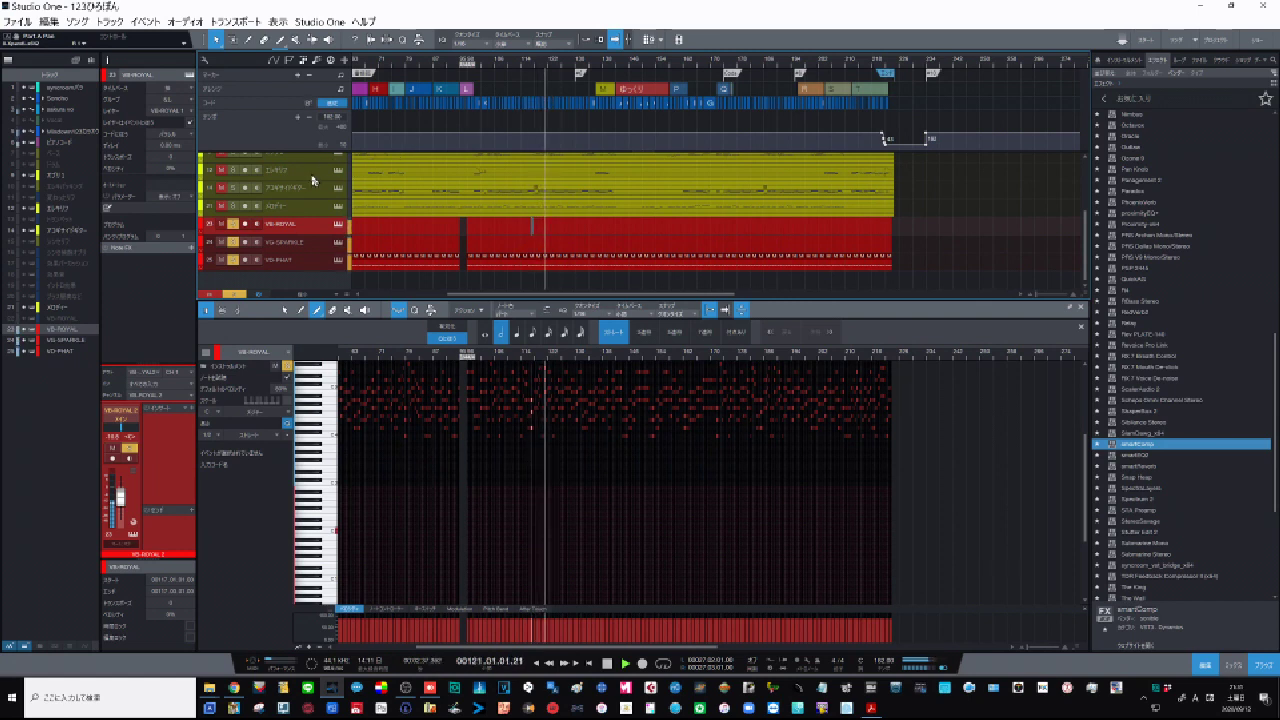
scroll(313, 178, up, 2)
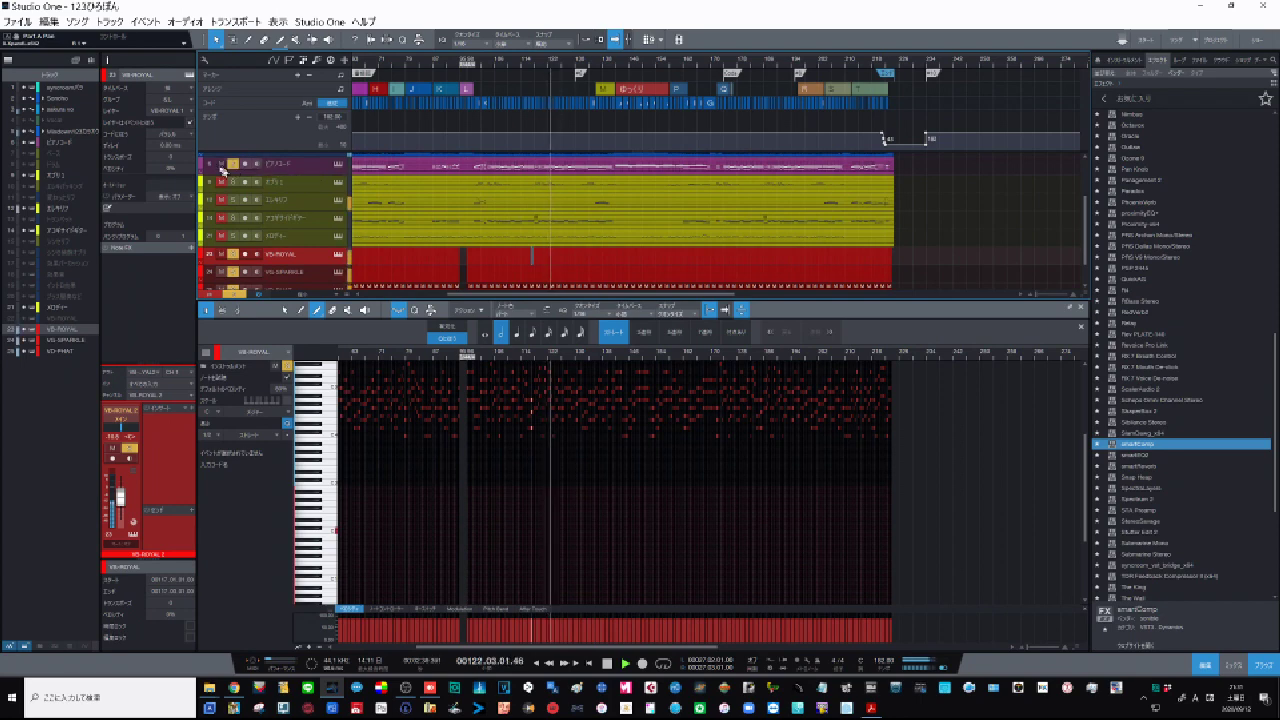
click(222, 166)
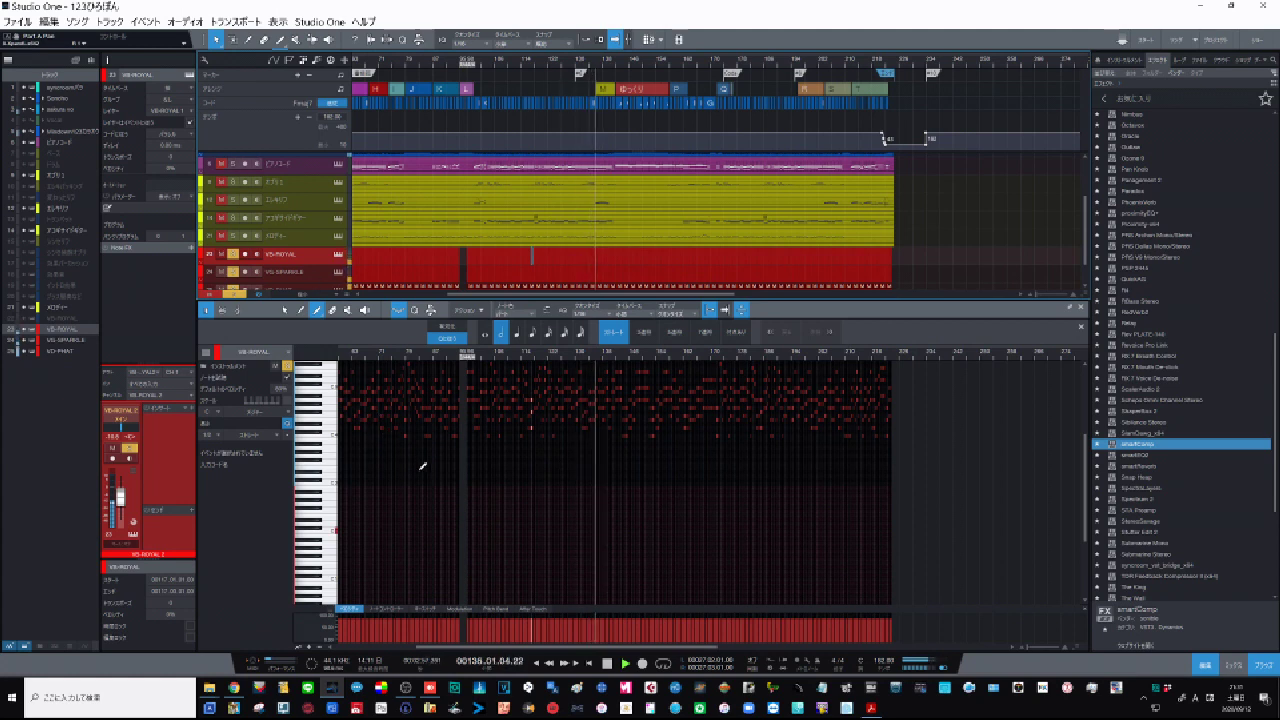
Step: Show the waveform of the blue Mixdown audio track in the editor
scroll(422, 466, up, 3)
scroll(422, 466, up, 4)
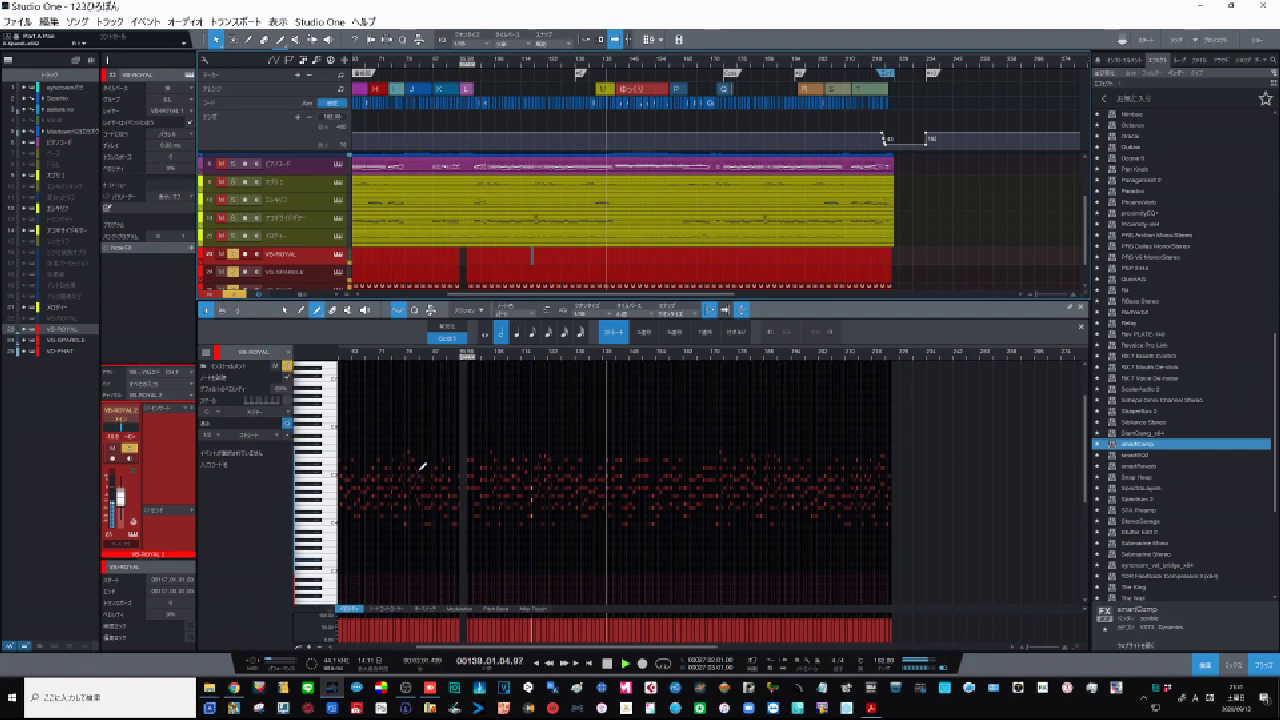
scroll(422, 466, up, 1)
scroll(422, 466, up, 1)
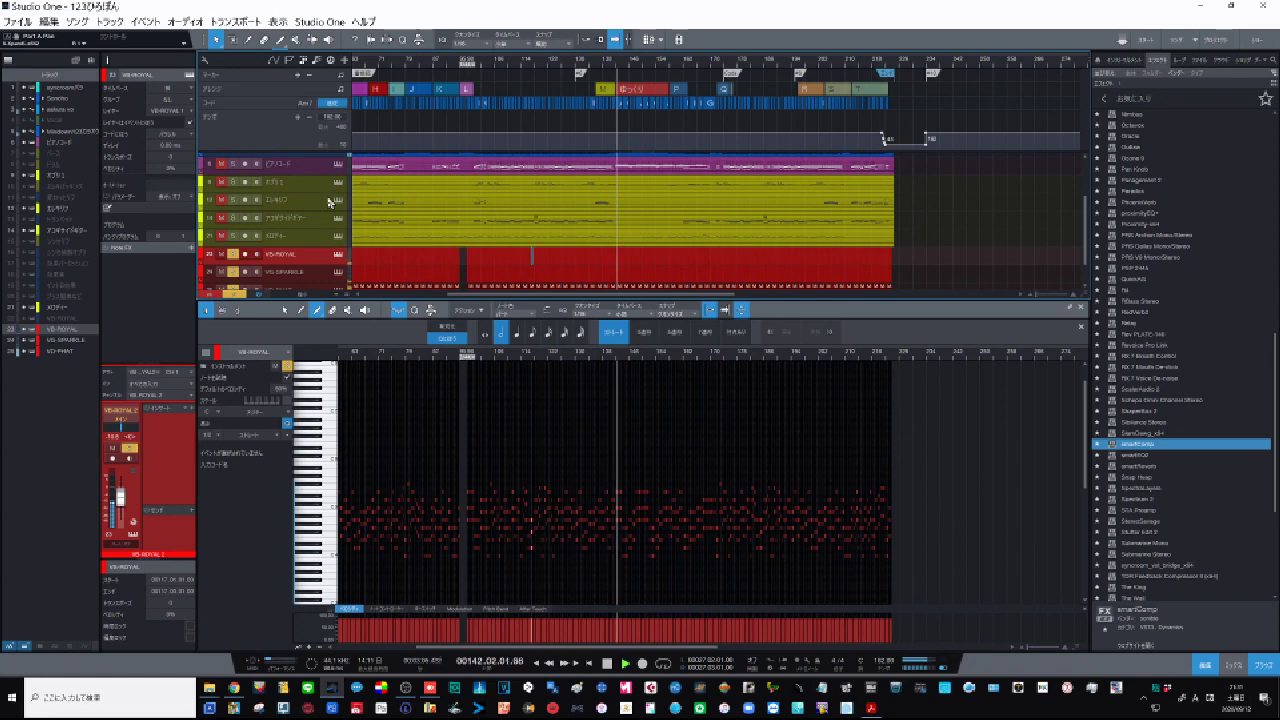
scroll(325, 224, up, 1)
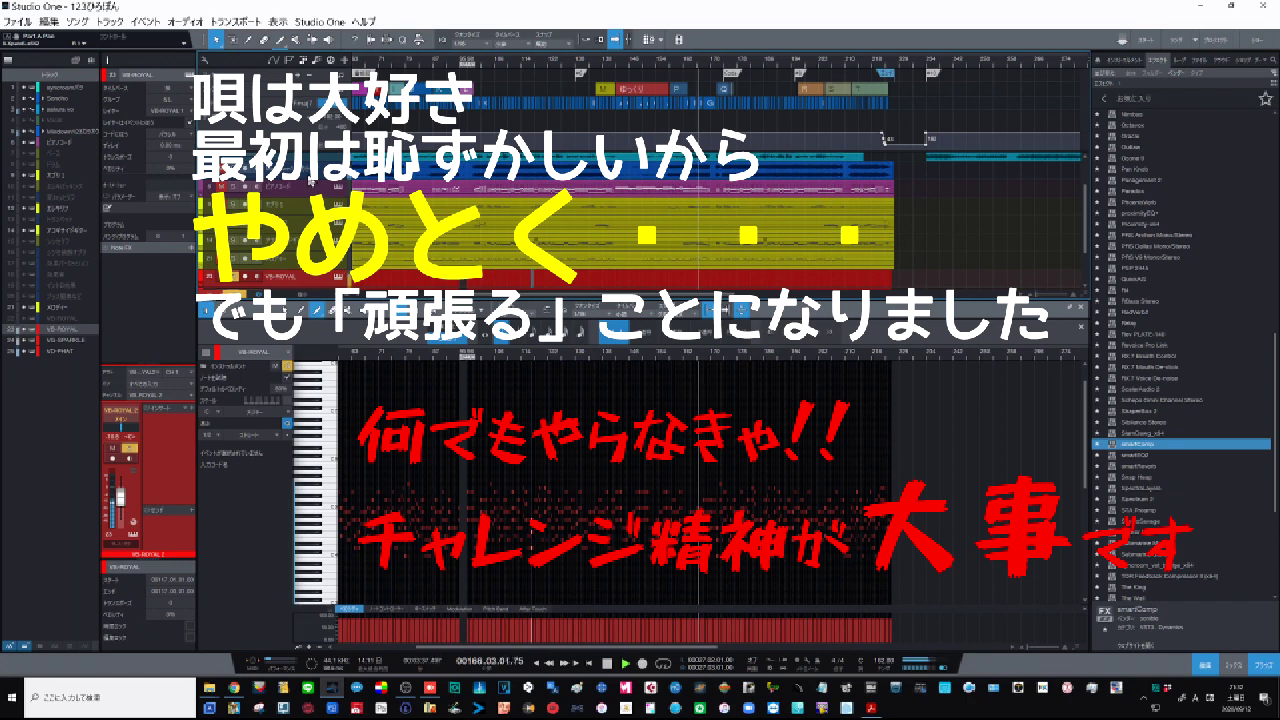
click(310, 179)
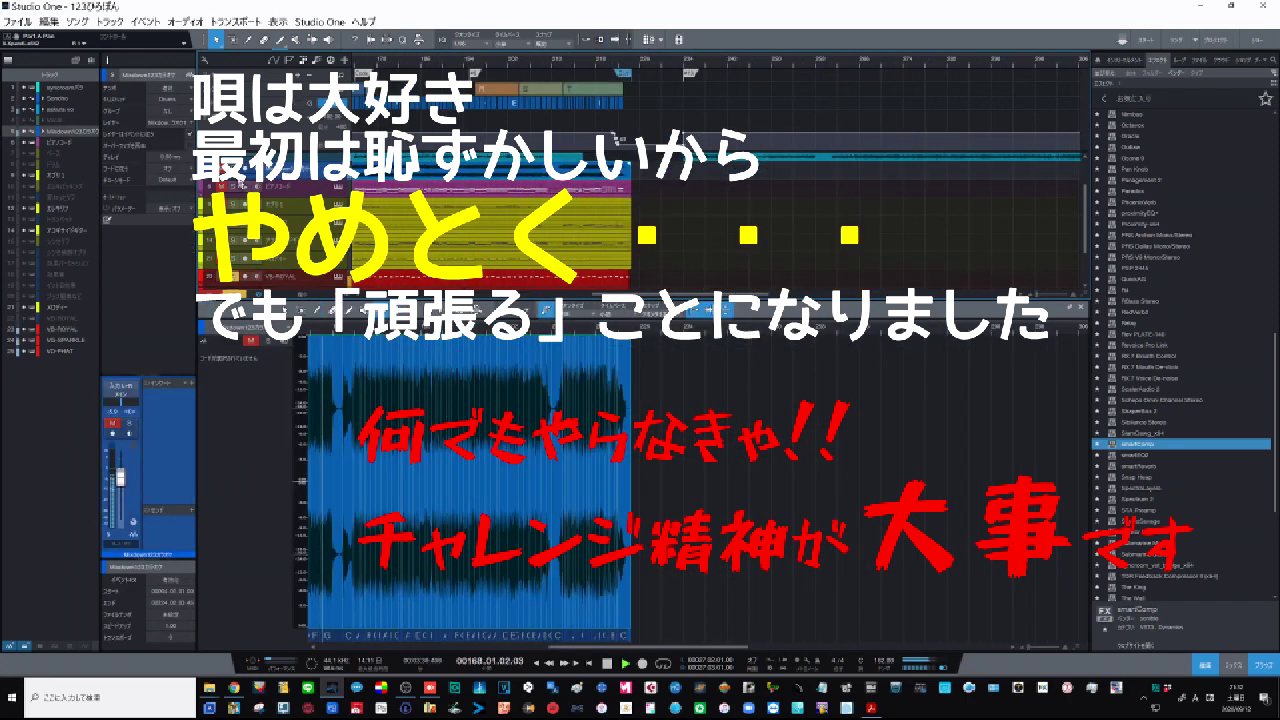
Step: Solo the ピアノコード through メロディー tracks together to audition the melody, and release the solo again
click(305, 189)
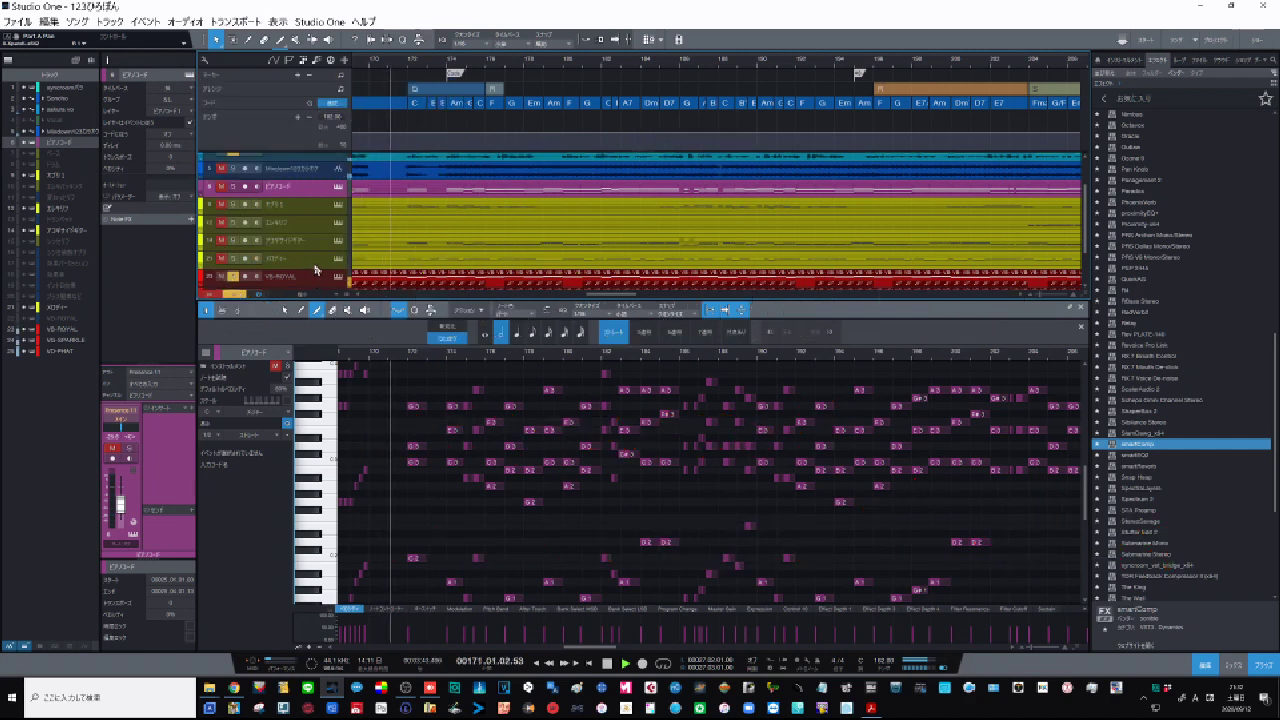
click(232, 259)
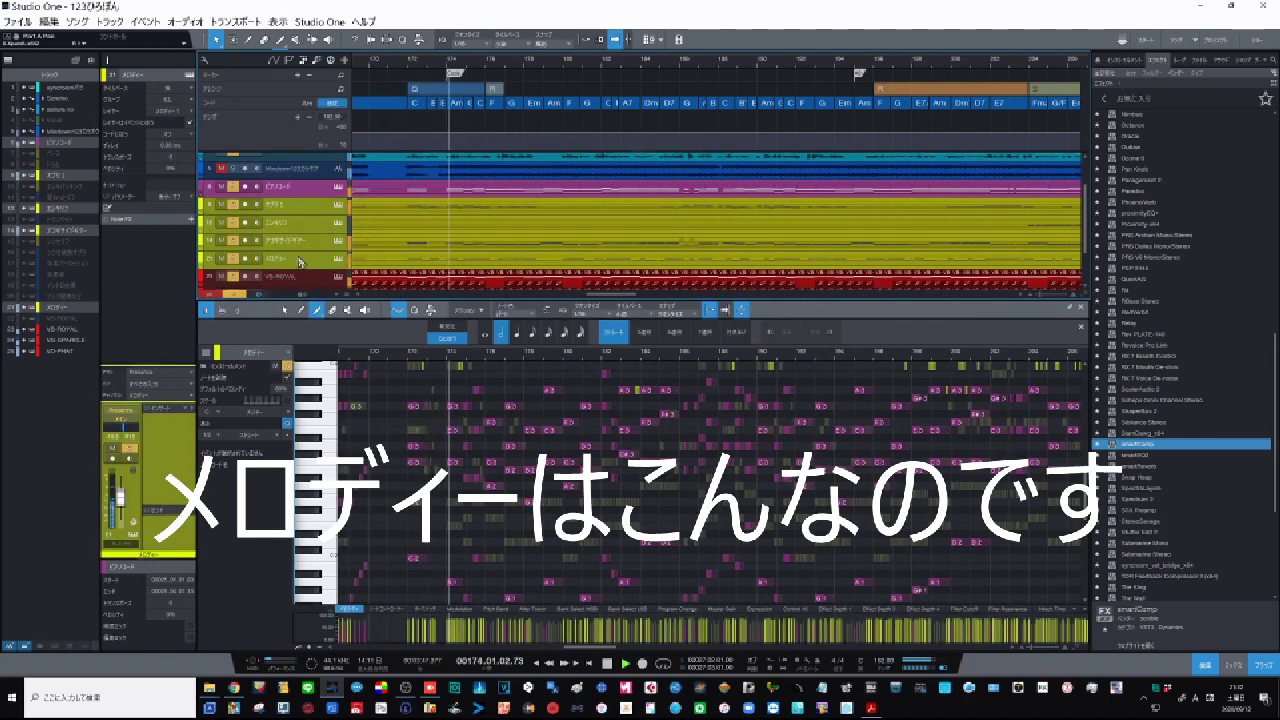
click(233, 258)
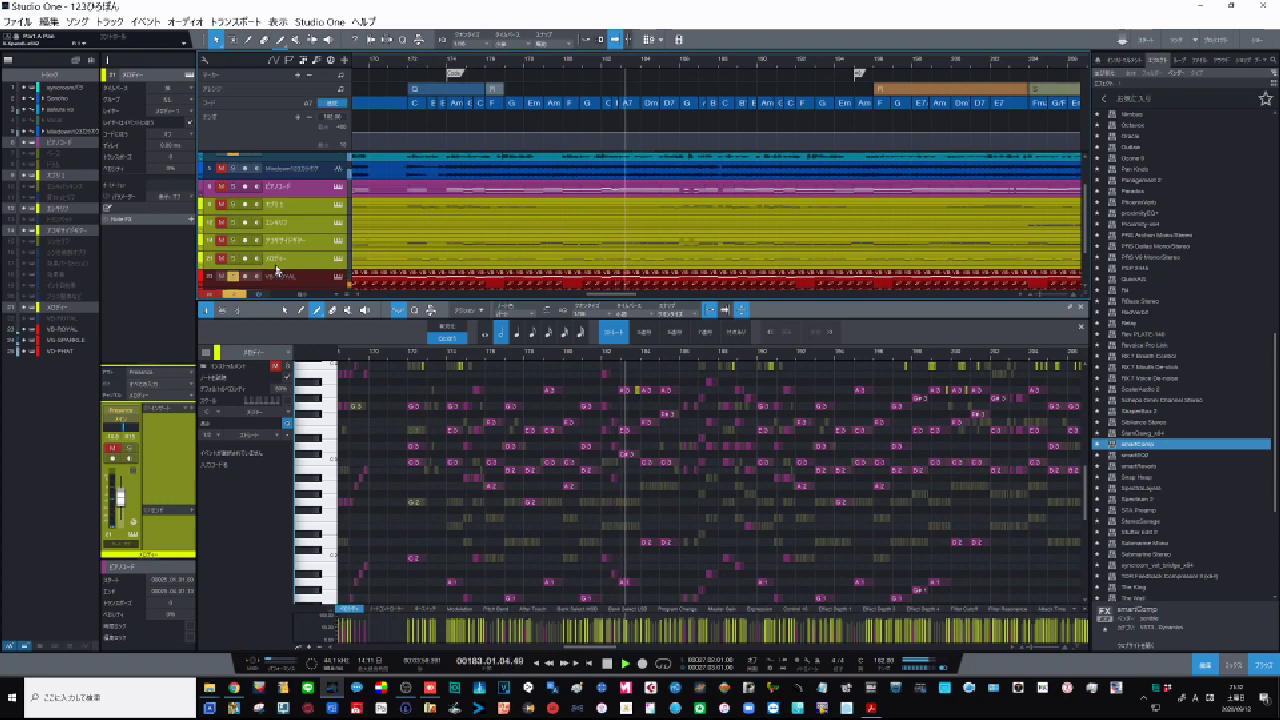
Step: Solo the ピアノコード through アコギサイドギター tracks together and display their parts as a score
click(297, 244)
scroll(298, 252, up, 2)
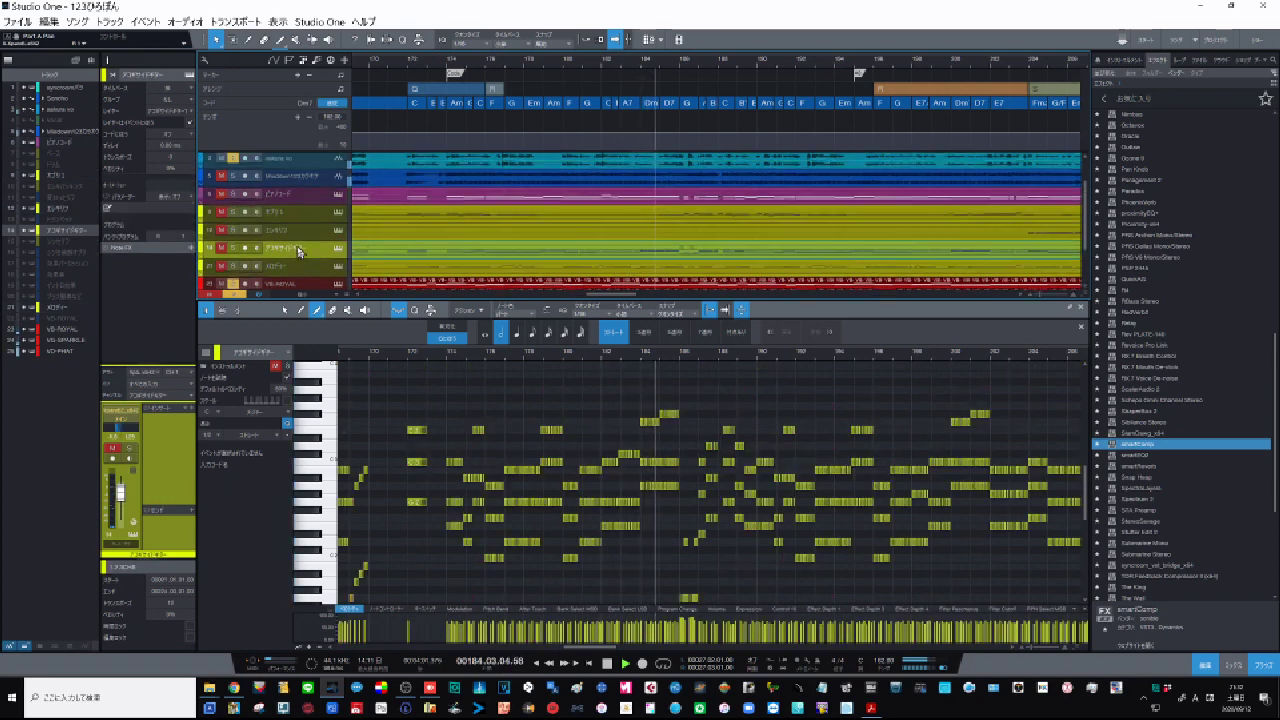
scroll(298, 252, up, 1)
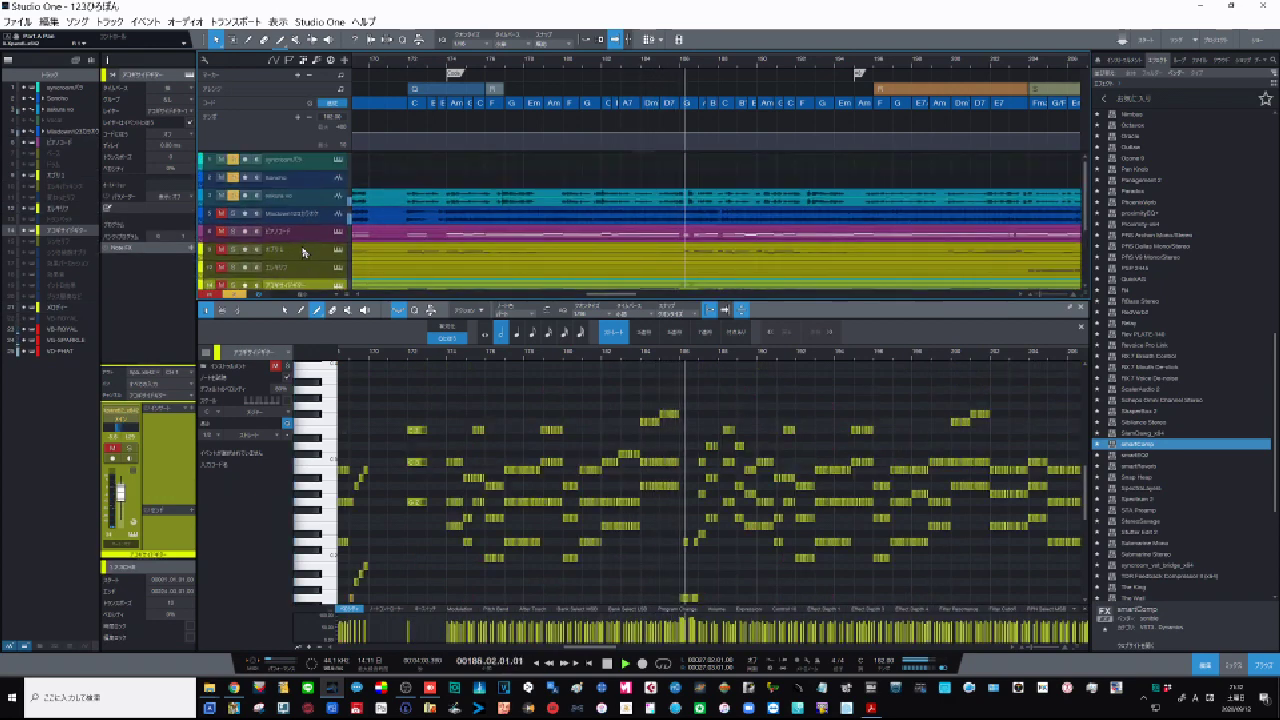
click(304, 236)
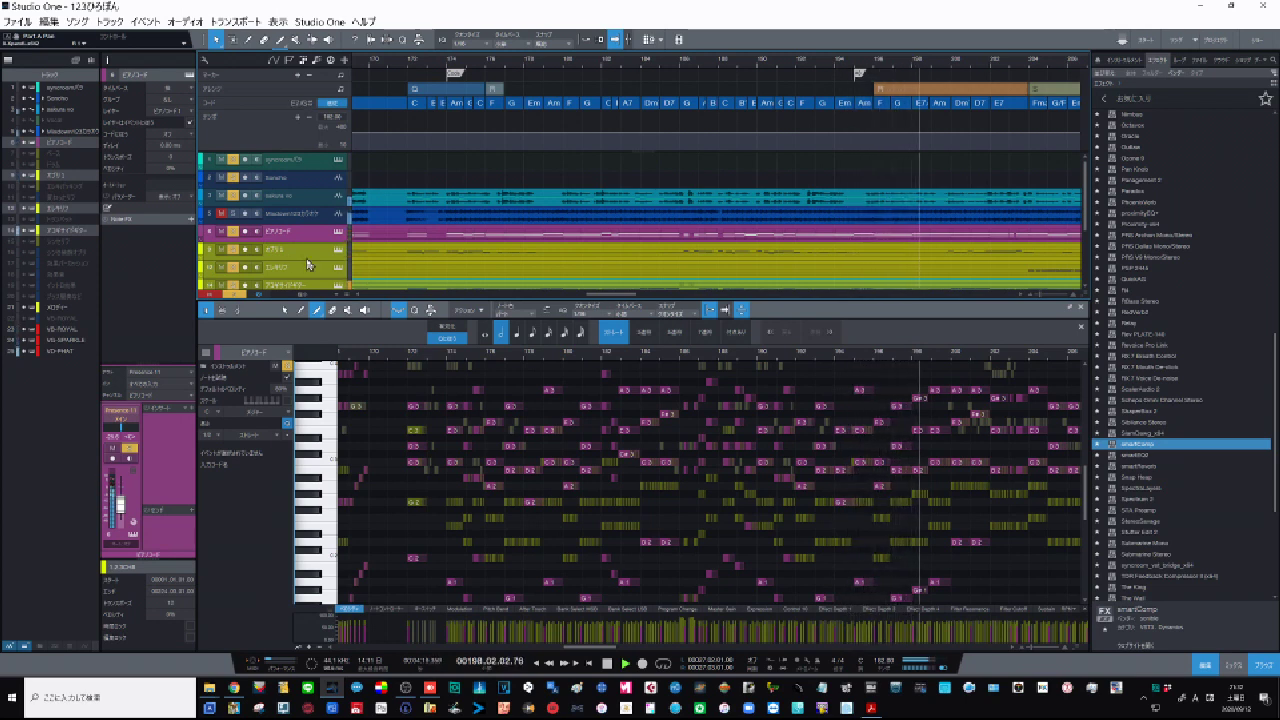
click(238, 311)
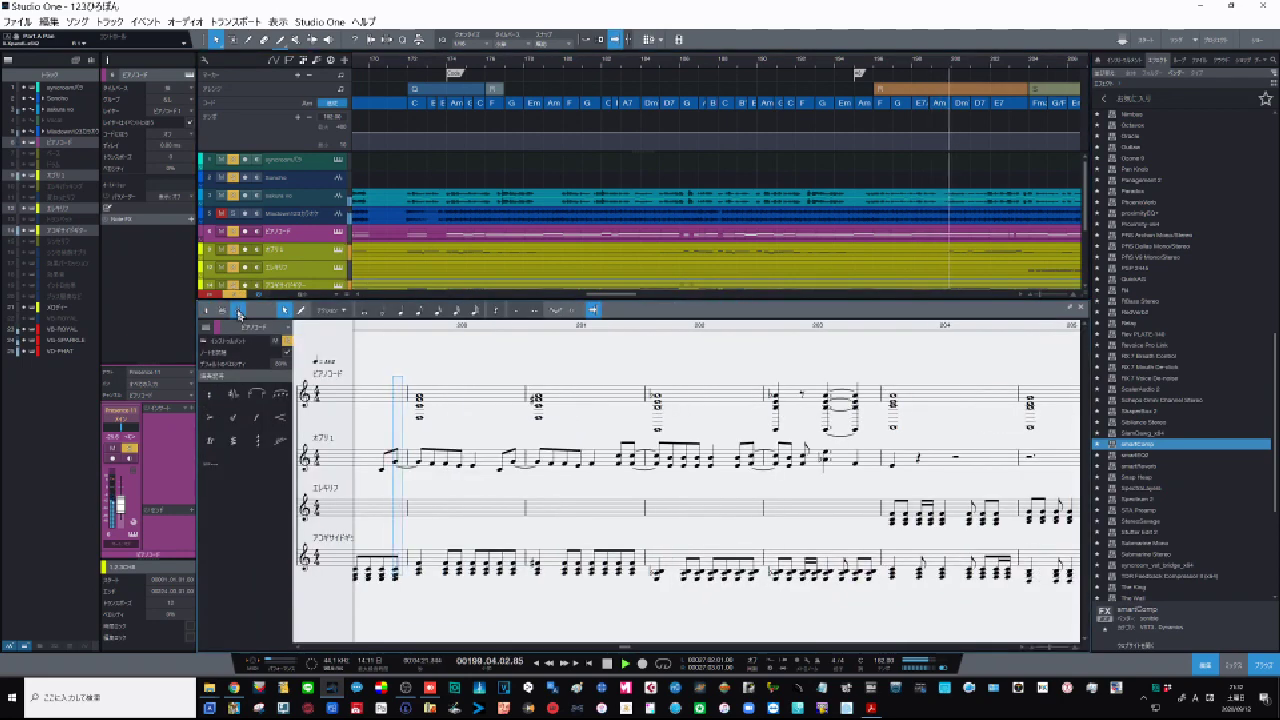